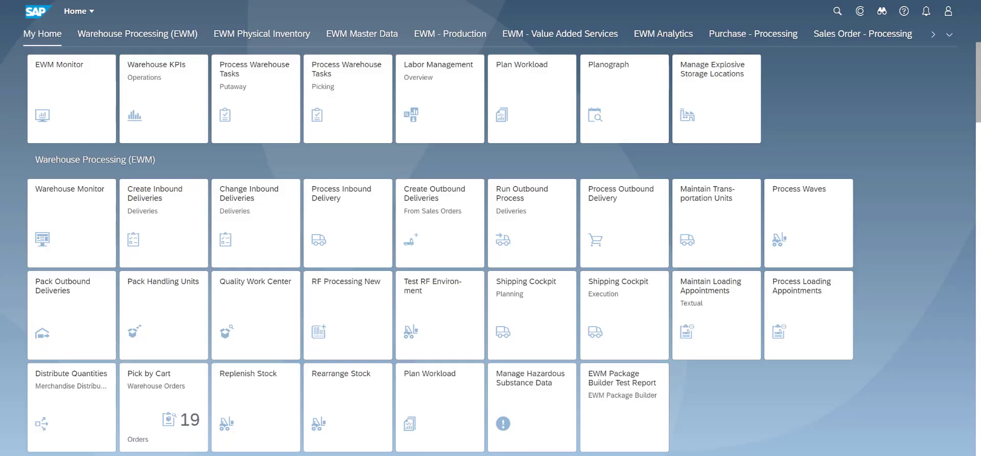
Create outbound deliveries for all three sales orders 207802–207804 and display the creation log.
{"action": "left_click", "coordinate": [444, 245]}
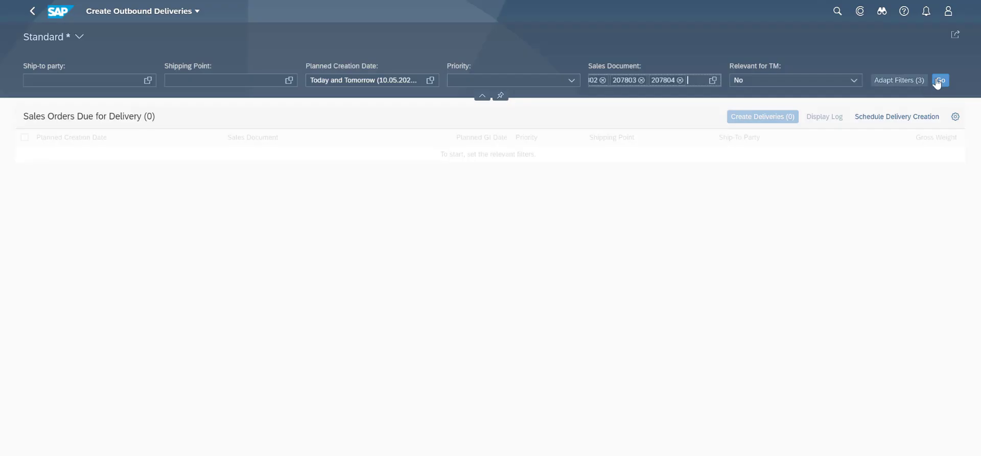
{"action": "left_click", "coordinate": [939, 80]}
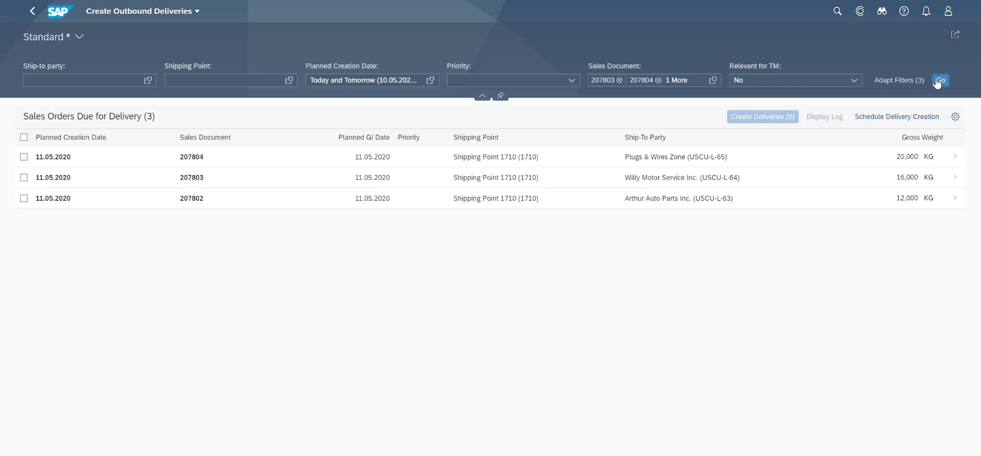
{"action": "left_click", "coordinate": [23, 138]}
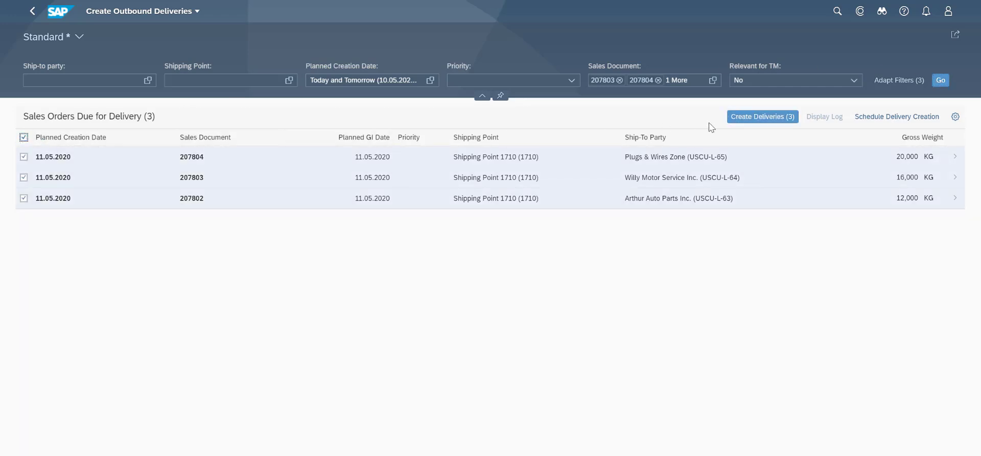
{"action": "left_click", "coordinate": [769, 122]}
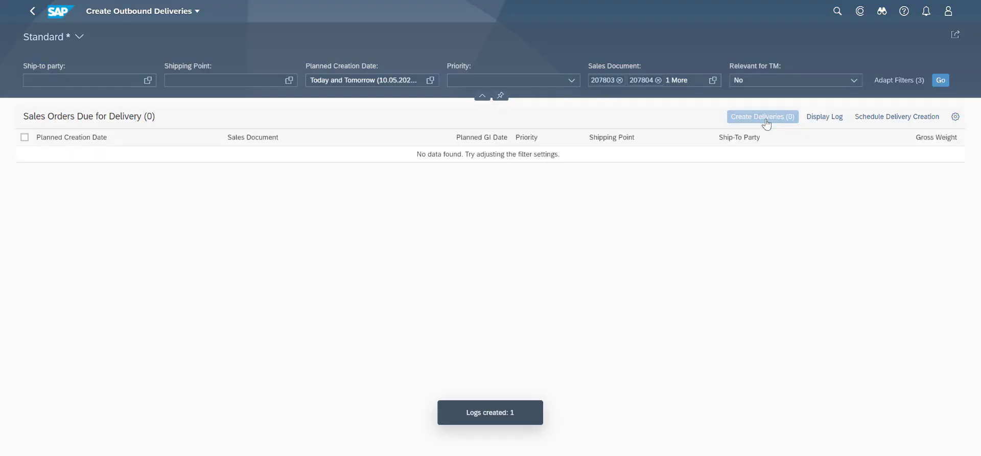
{"action": "left_click", "coordinate": [819, 118]}
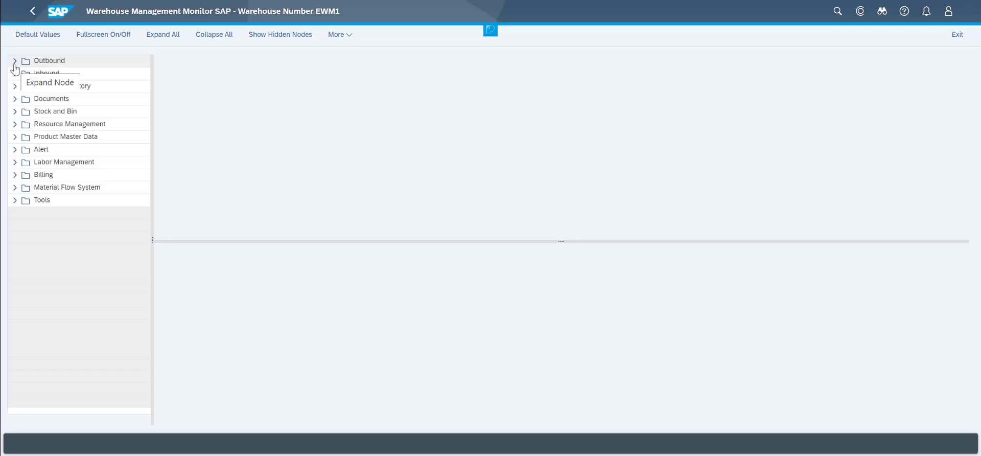
Search for wave 1131 under Outbound Documents in the monitor and show its details.
{"action": "left_click", "coordinate": [15, 60]}
{"action": "left_click", "coordinate": [23, 74]}
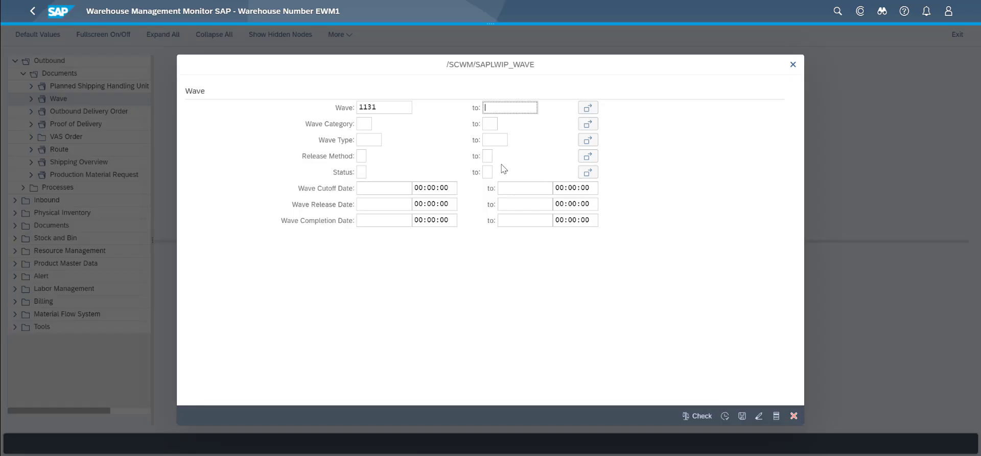
{"action": "left_click", "coordinate": [724, 415]}
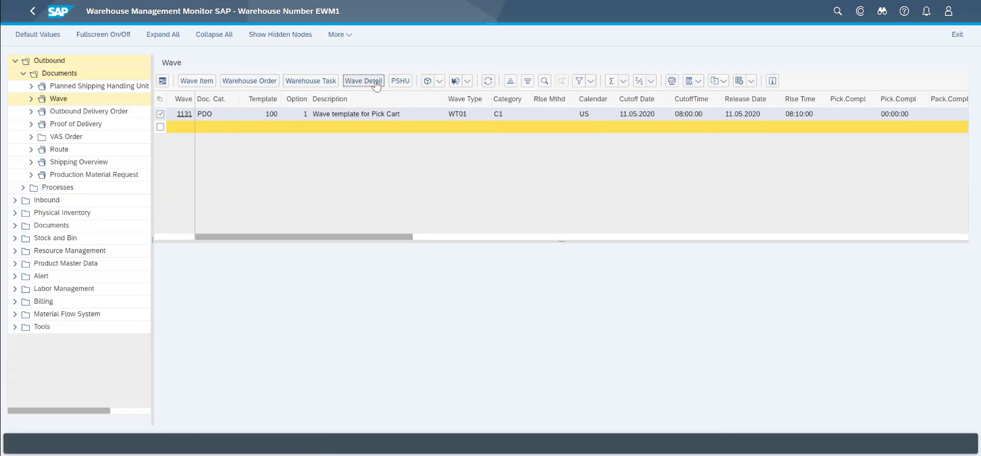
{"action": "left_click", "coordinate": [376, 82]}
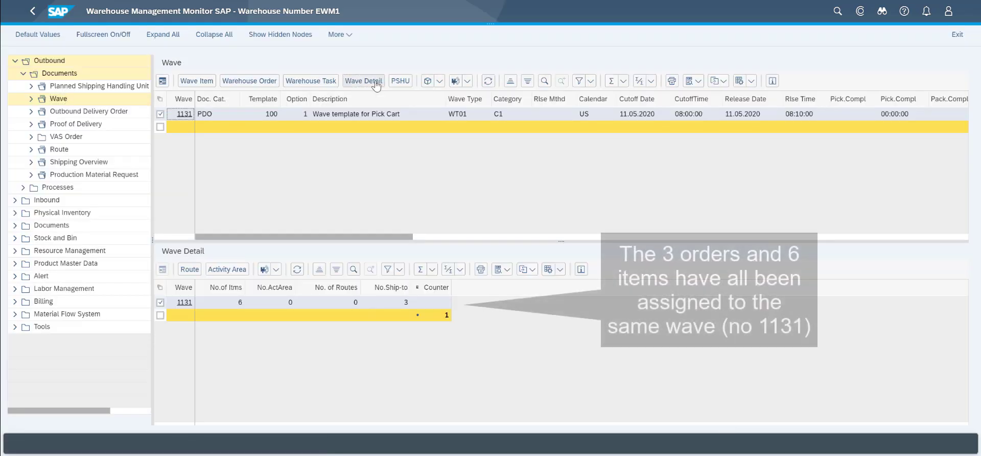
Release wave 1131, then list the six tasks of warehouse order 2007402.
{"action": "left_click", "coordinate": [439, 83]}
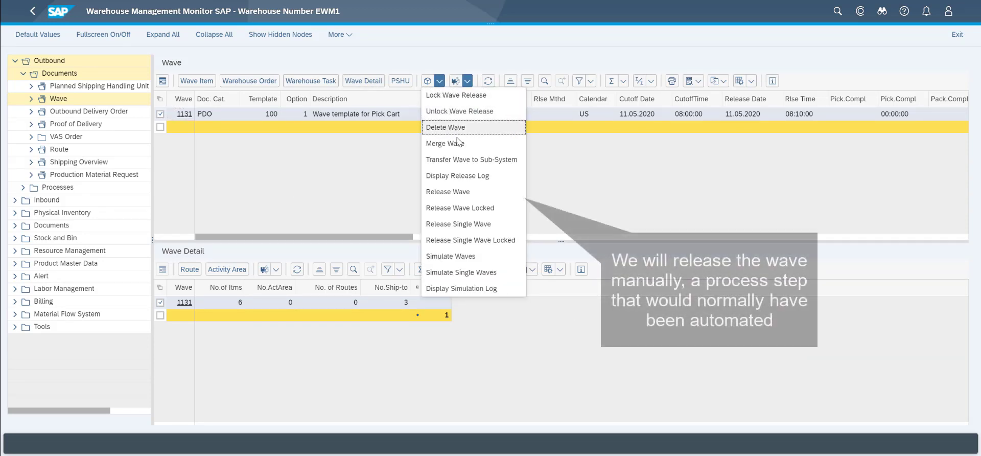
{"action": "left_click", "coordinate": [459, 192]}
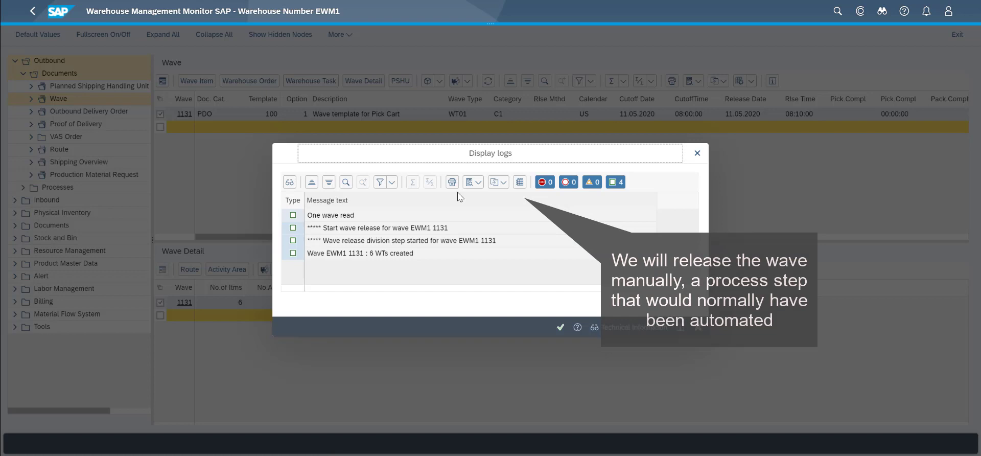
{"action": "left_click", "coordinate": [696, 154]}
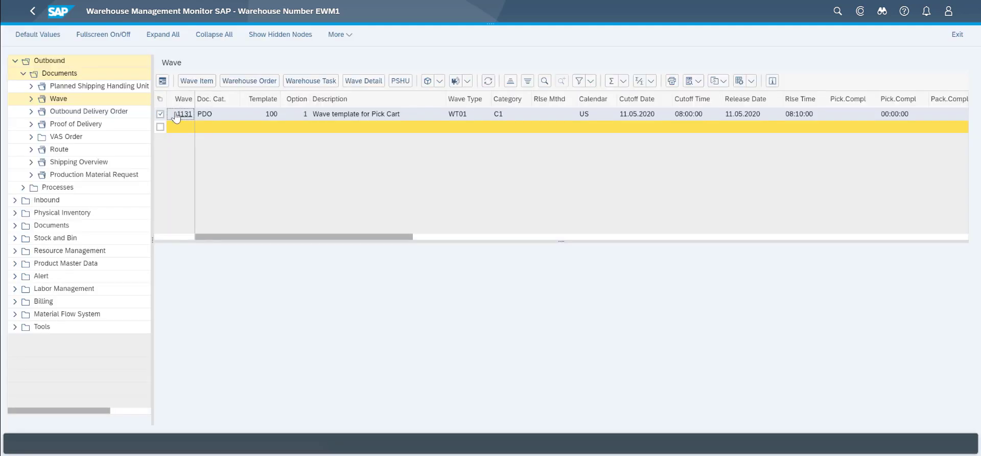
{"action": "left_click", "coordinate": [250, 81]}
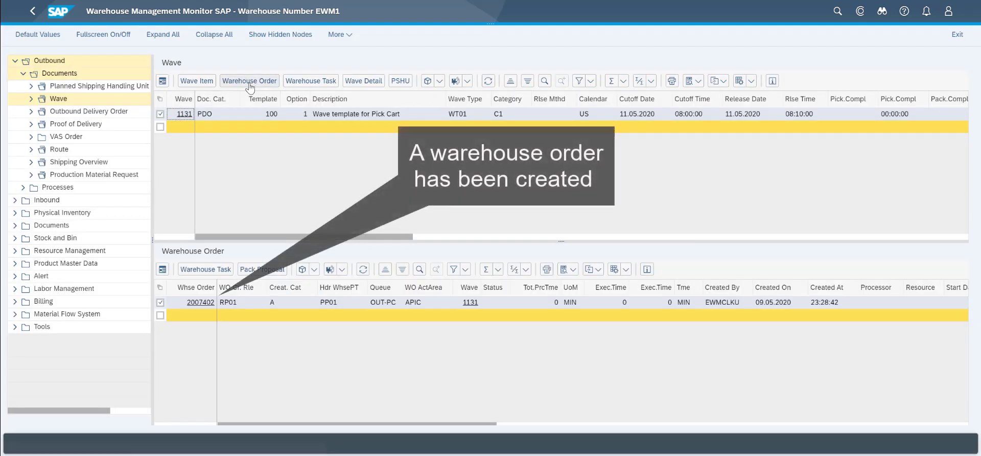
{"action": "left_click", "coordinate": [188, 298]}
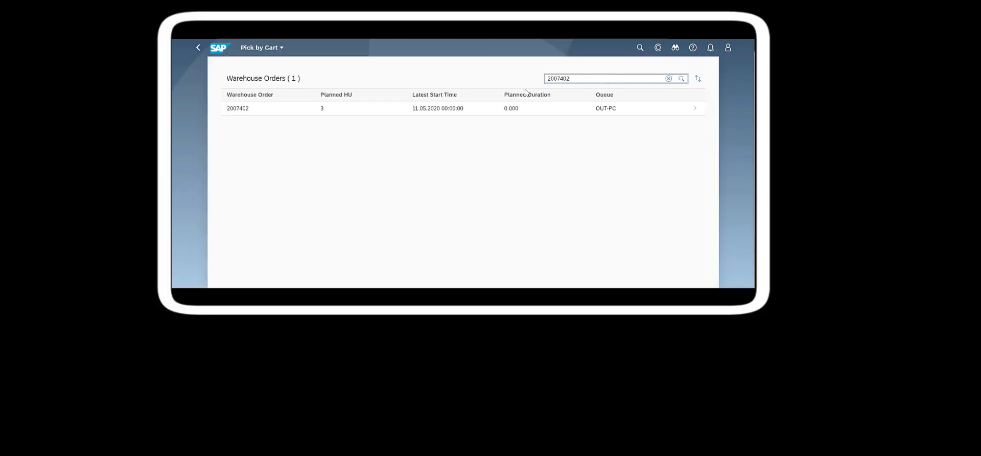
Open warehouse order 2007402 and place handling unit T4 at cart position 1-1.
{"action": "left_click", "coordinate": [240, 113]}
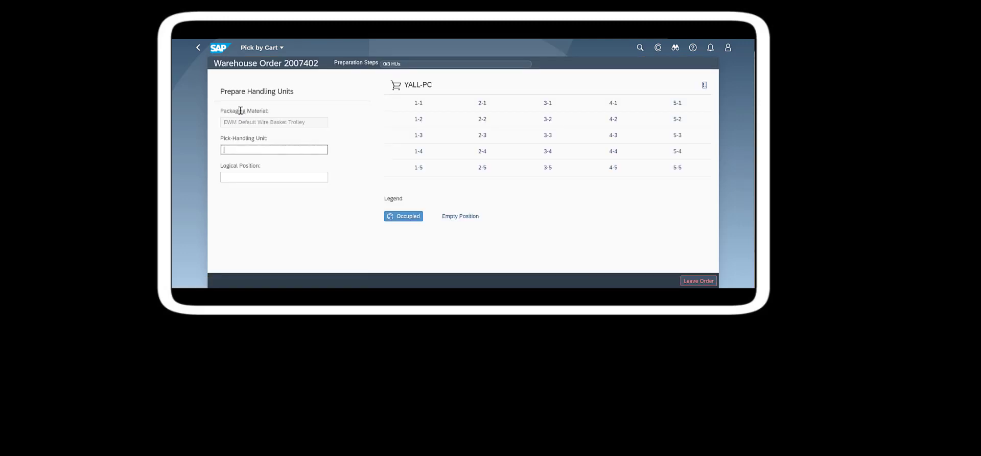
{"action": "type", "text": "T4"}
{"action": "key", "text": "Return"}
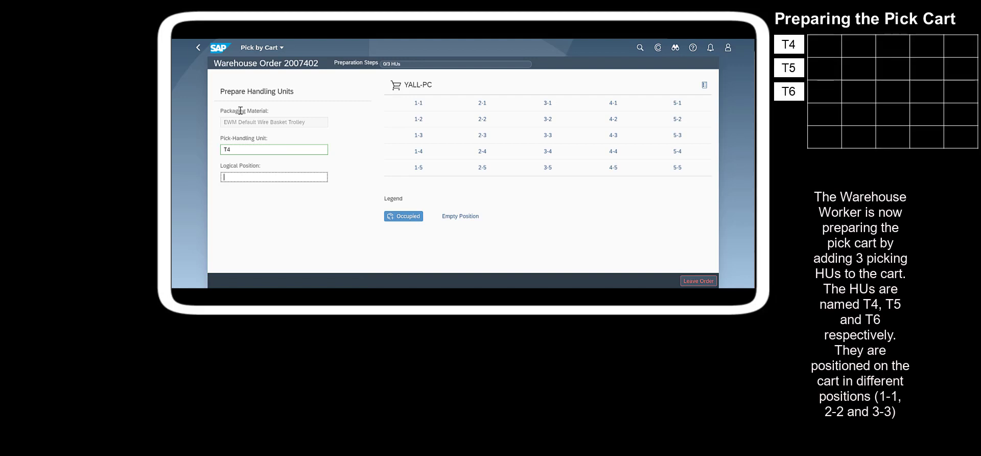
{"action": "type", "text": "1-1"}
{"action": "key", "text": "Return"}
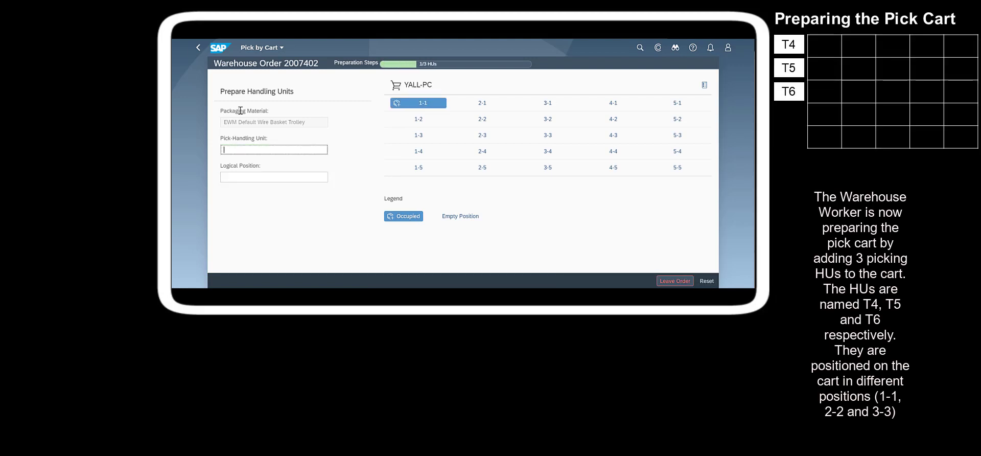
Place handling unit T5 at position 2-2 and T6 at position 3-3.
{"action": "type", "text": "2-2"}
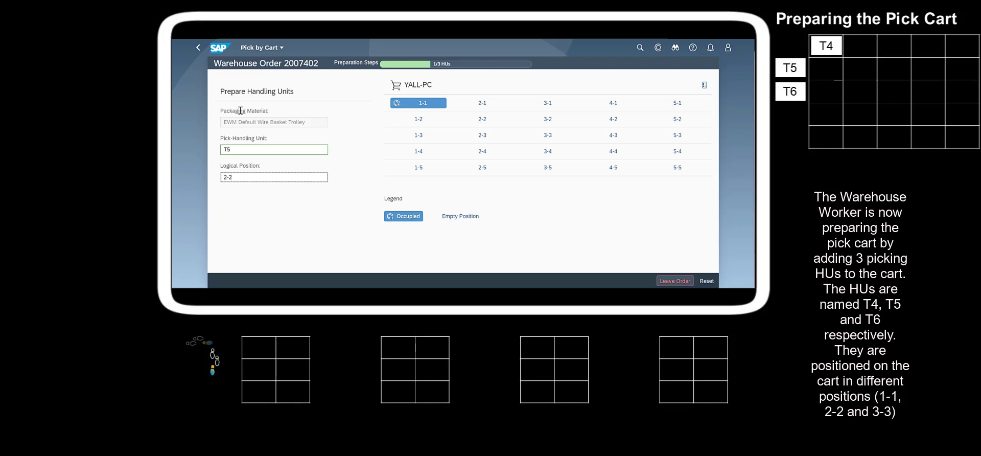
{"action": "key", "text": "Return"}
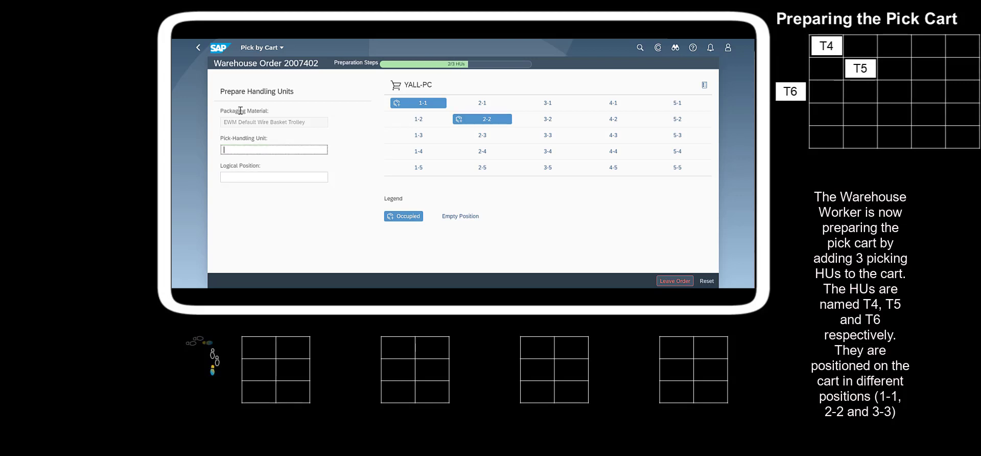
{"action": "type", "text": "T6"}
{"action": "key", "text": "Return"}
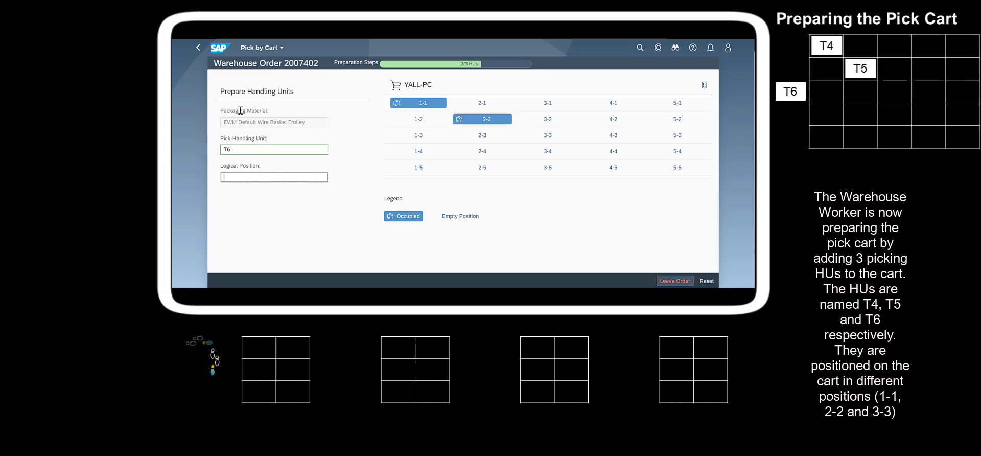
{"action": "type", "text": "3-3"}
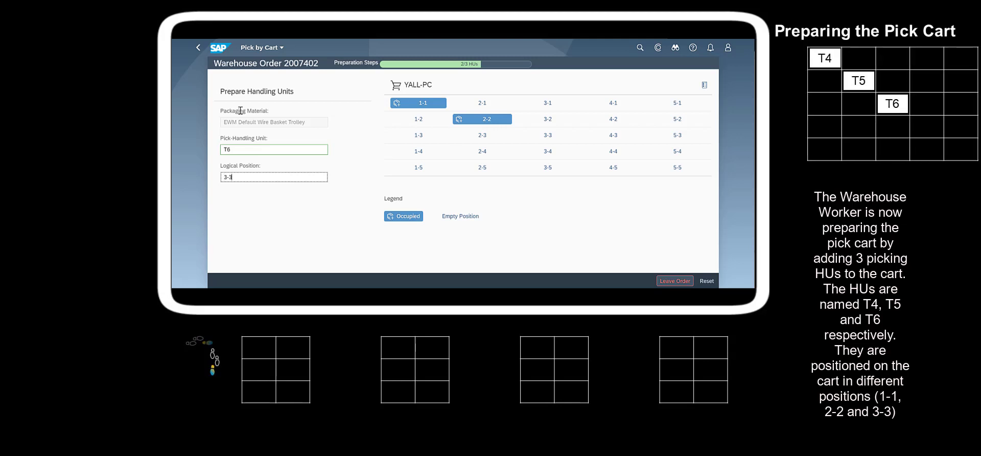
{"action": "key", "text": "Return"}
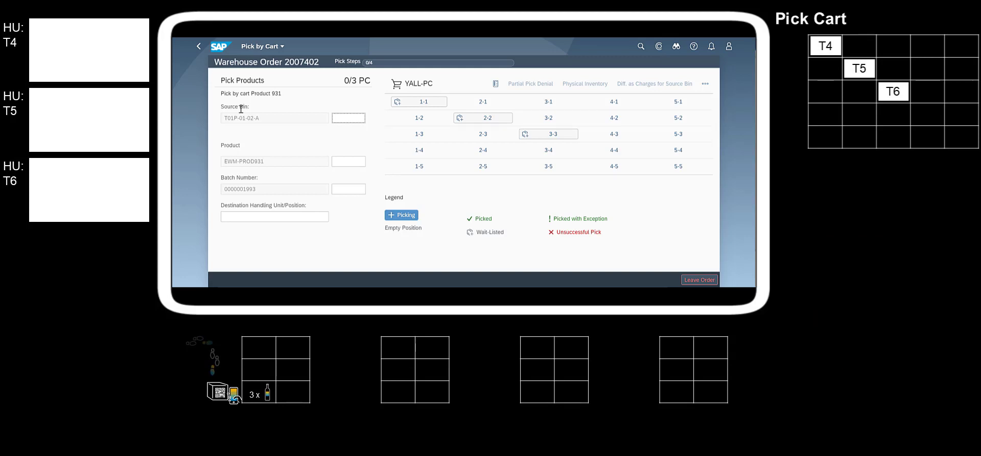
{"action": "type", "text": "T01P-01-02-A"}
{"action": "key", "text": "Return"}
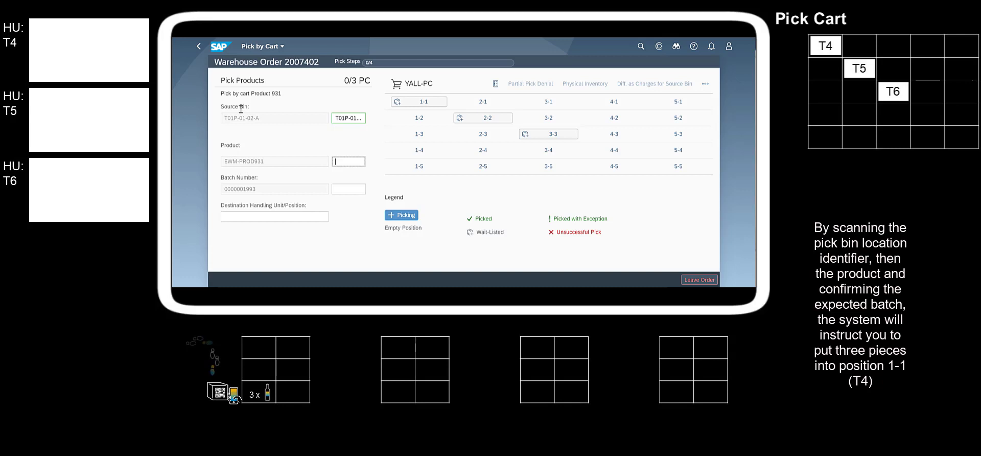
{"action": "type", "text": "EWM-PROD931"}
{"action": "key", "text": "Return"}
{"action": "type", "text": "0000001993"}
{"action": "key", "text": "Return"}
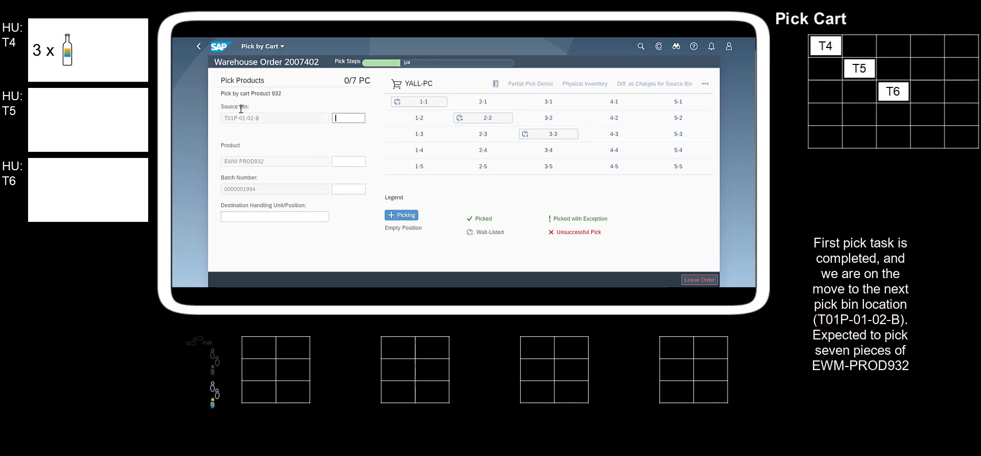
{"action": "type", "text": "T01P-01-02-B"}
{"action": "key", "text": "Return"}
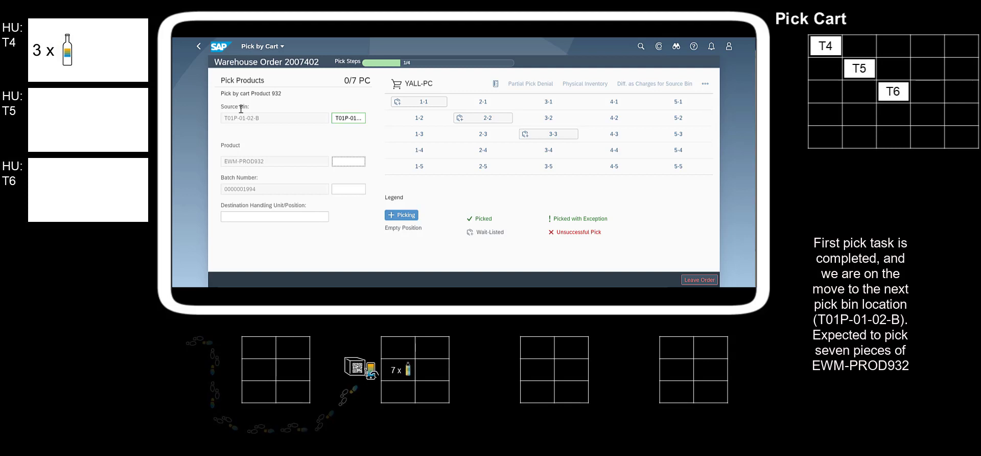
{"action": "type", "text": "EWM-PROD932"}
{"action": "key", "text": "Return"}
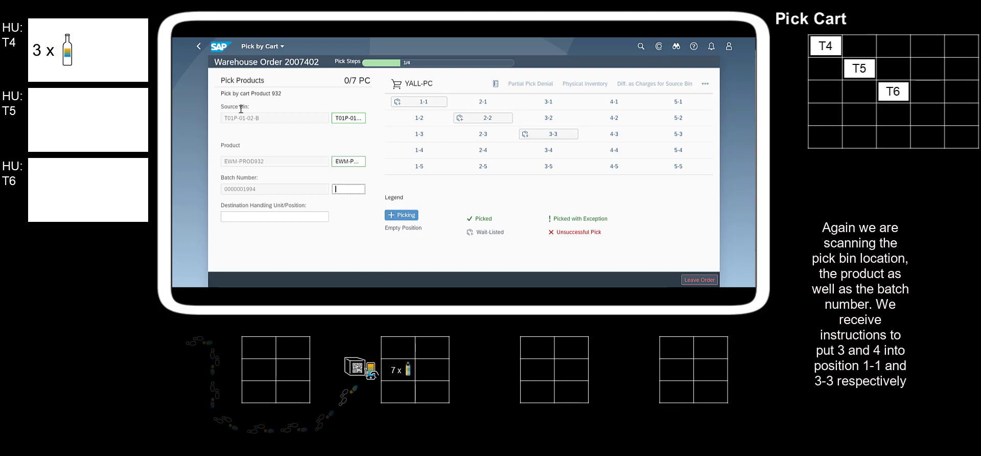
{"action": "type", "text": "0000001994"}
{"action": "key", "text": "Return"}
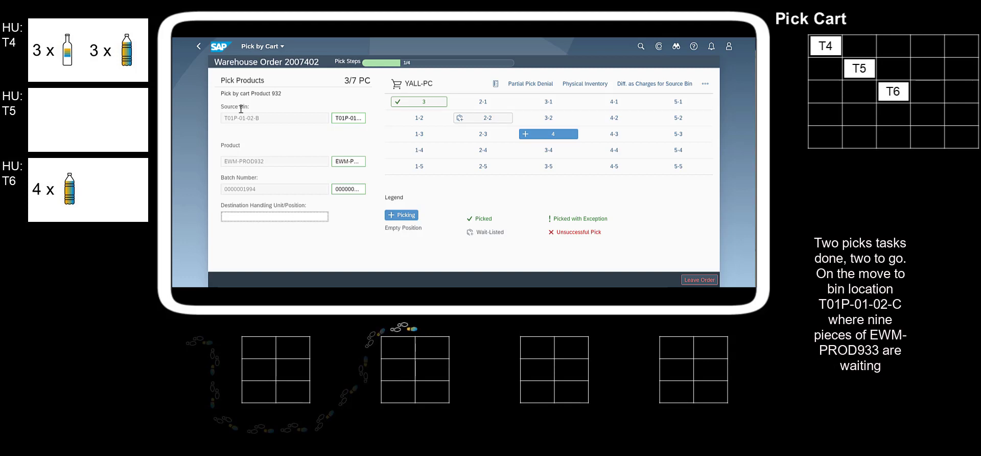
{"action": "type", "text": "T6"}
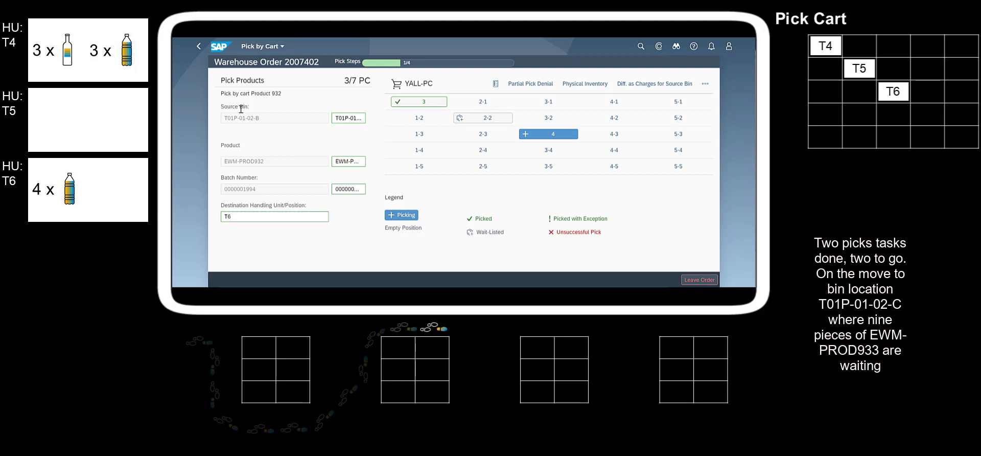
{"action": "key", "text": "Return"}
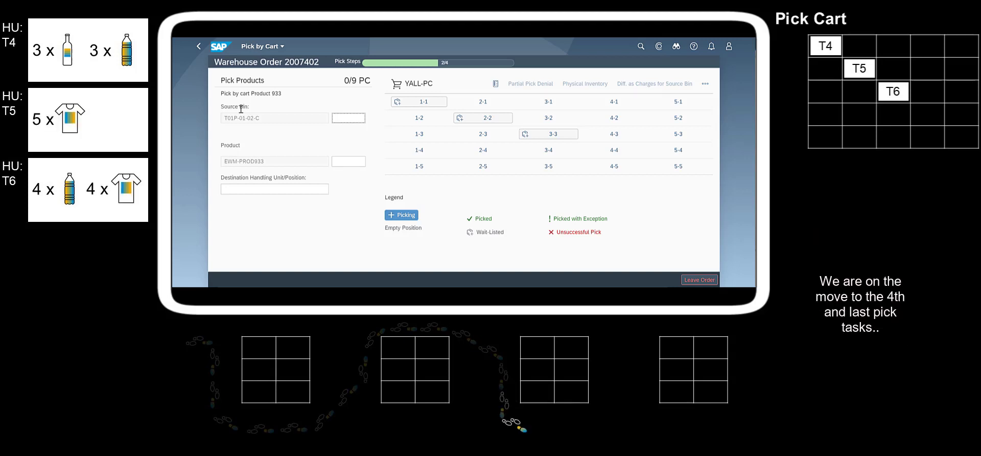
Pick EWM-PROD933 from bin T01P-01-02-C into destination T6, reaching the GI-ZONE unload screen.
{"action": "type", "text": "T01P-01-02-C"}
{"action": "key", "text": "Return"}
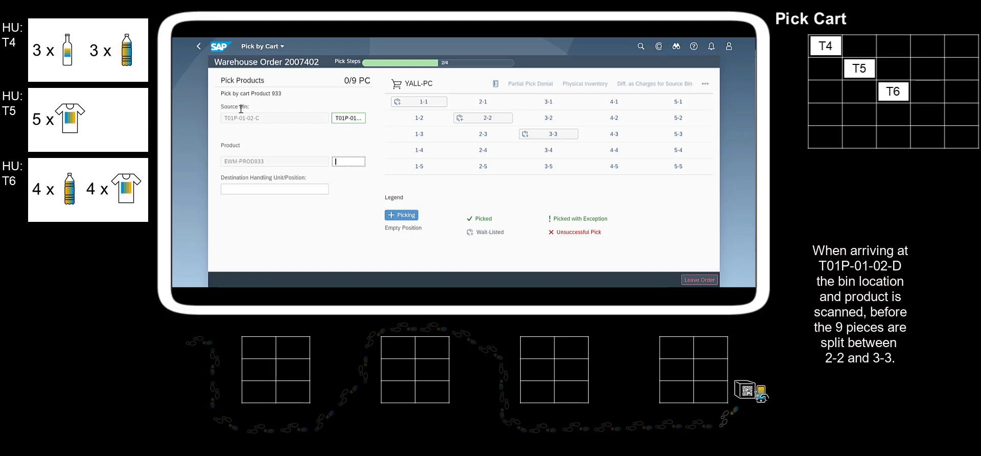
{"action": "type", "text": "EWM-PROD933"}
{"action": "key", "text": "Return"}
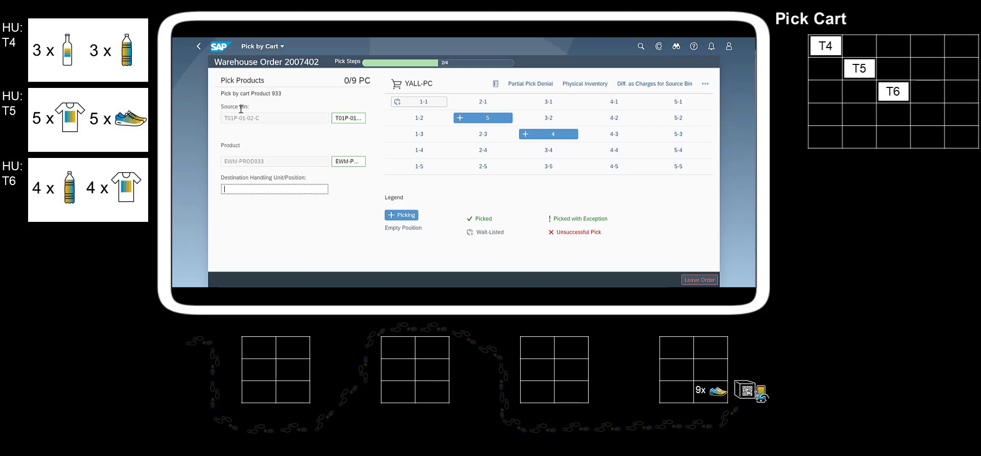
{"action": "type", "text": "T6"}
{"action": "key", "text": "Return"}
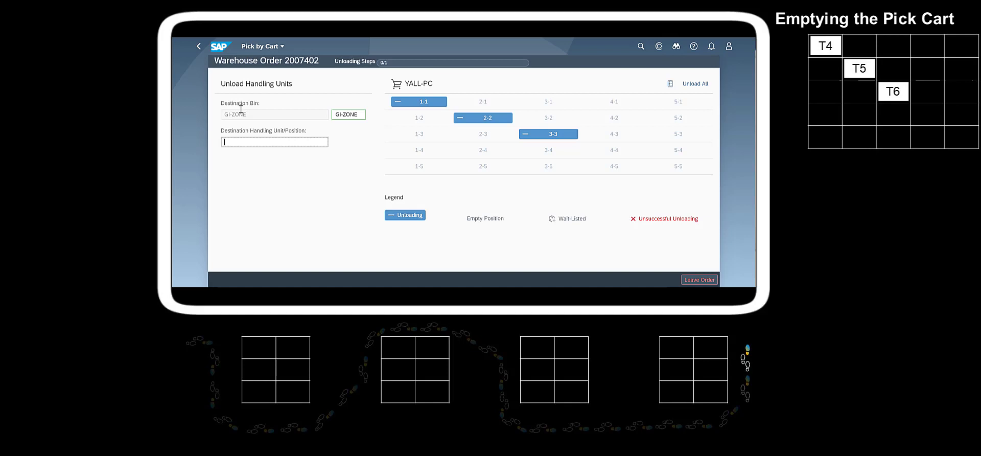
Unload handling units T4, T5 and T6 in turn at GI-ZONE.
{"action": "type", "text": "T4"}
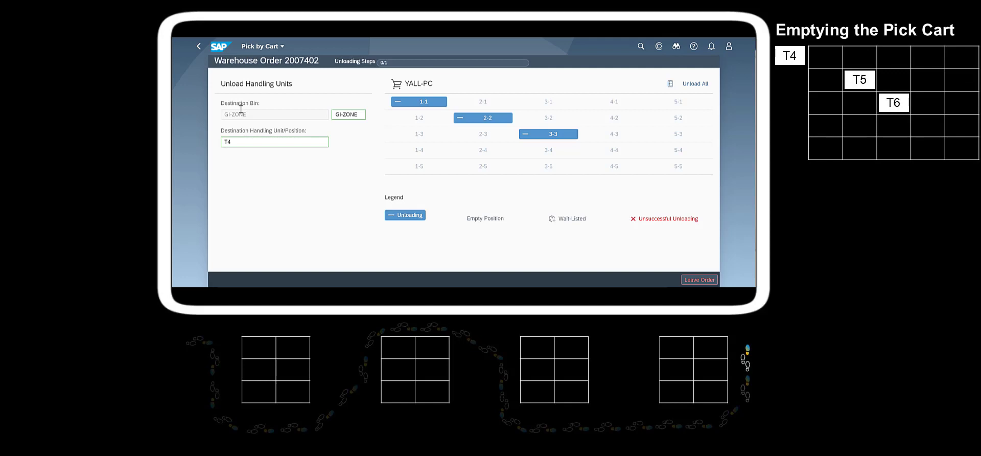
{"action": "key", "text": "Return"}
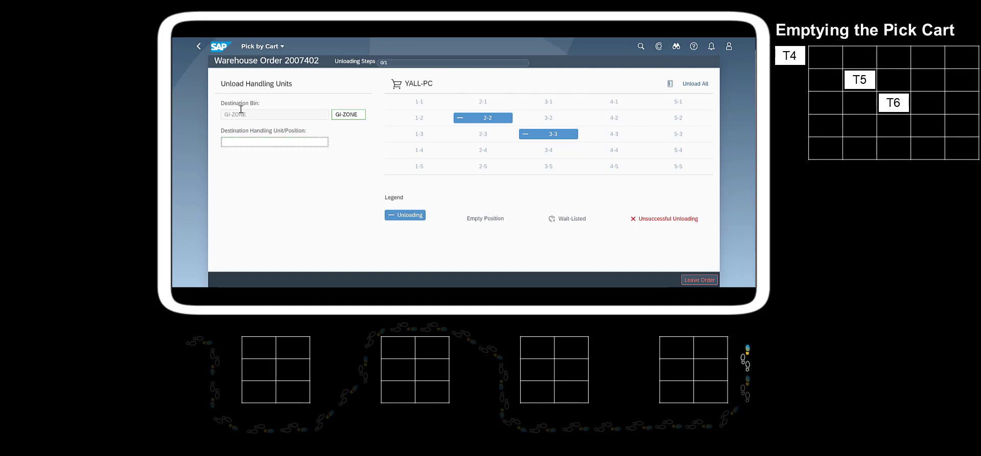
{"action": "type", "text": "T5"}
{"action": "key", "text": "Return"}
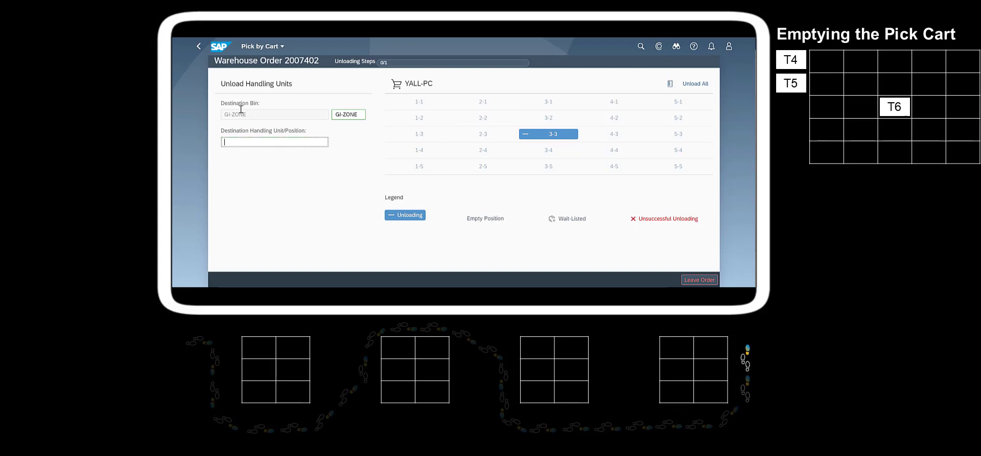
{"action": "type", "text": "T6"}
{"action": "key", "text": "Return"}
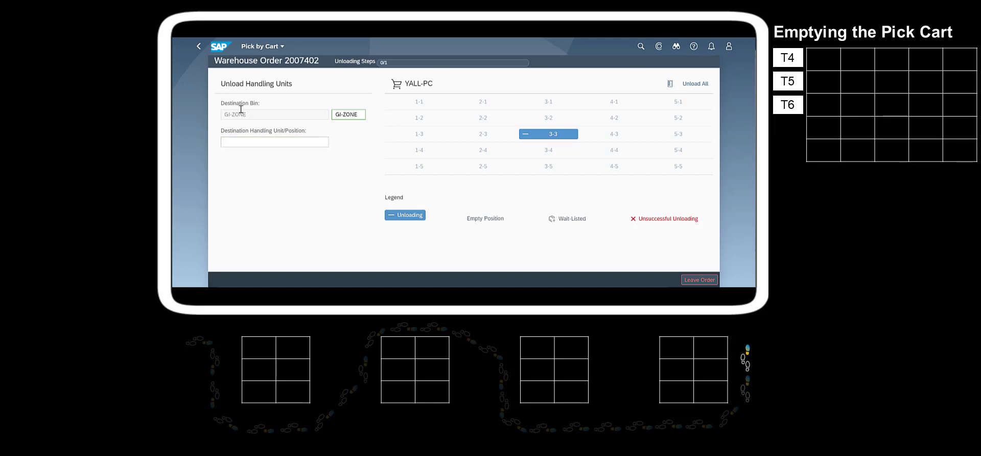